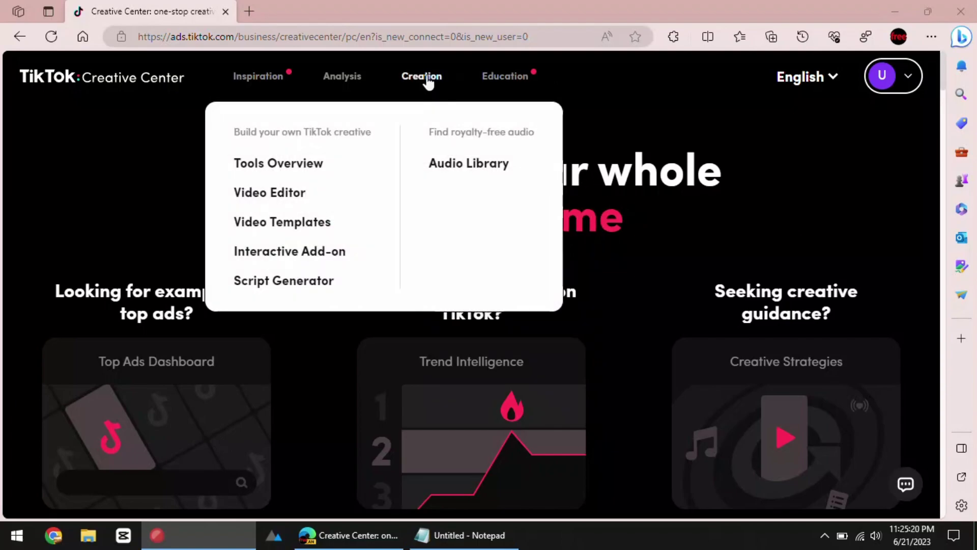
Fill the Script Generator with Food & Beverage industry and the pasted Nagpur orange juice description.
left_click(294, 280)
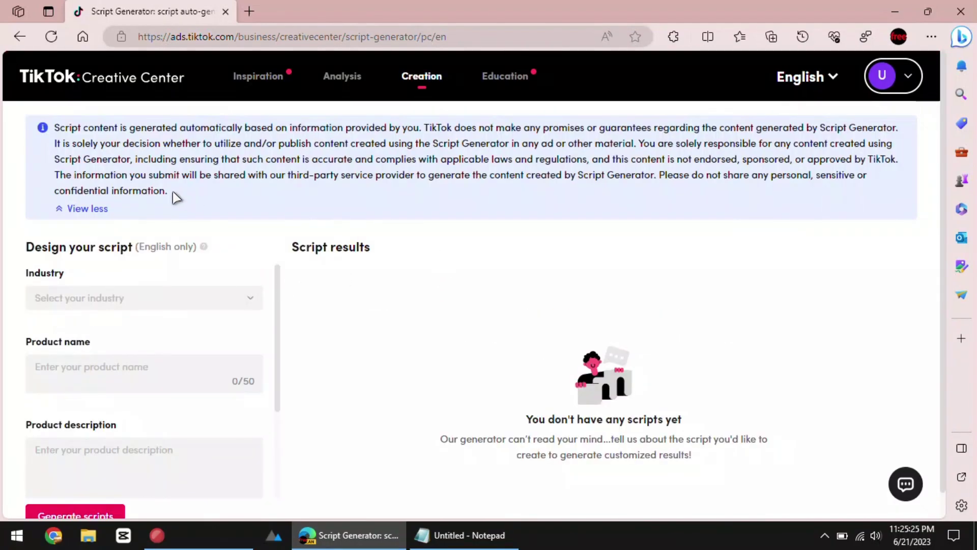
left_click(88, 208)
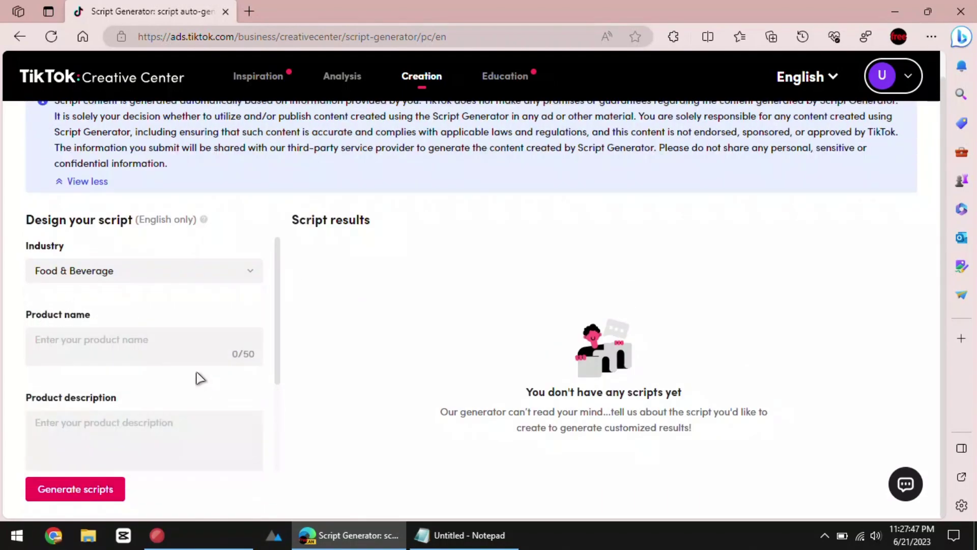
type("max's orange juice")
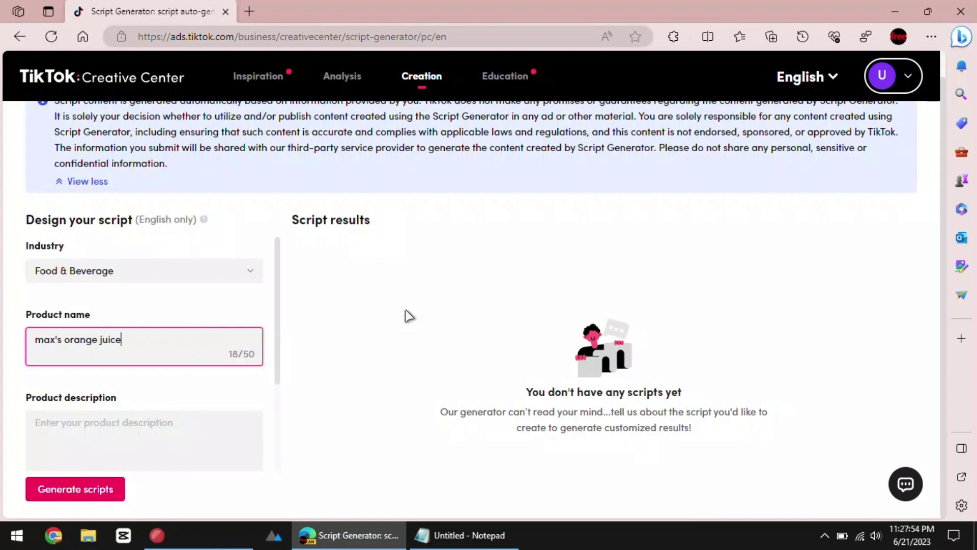
left_click(145, 431)
type("Max's Orange juice is the most fresh orange juthat it made from fresh oranges from Nagpur. It is very healthy and boosts your immune system.")
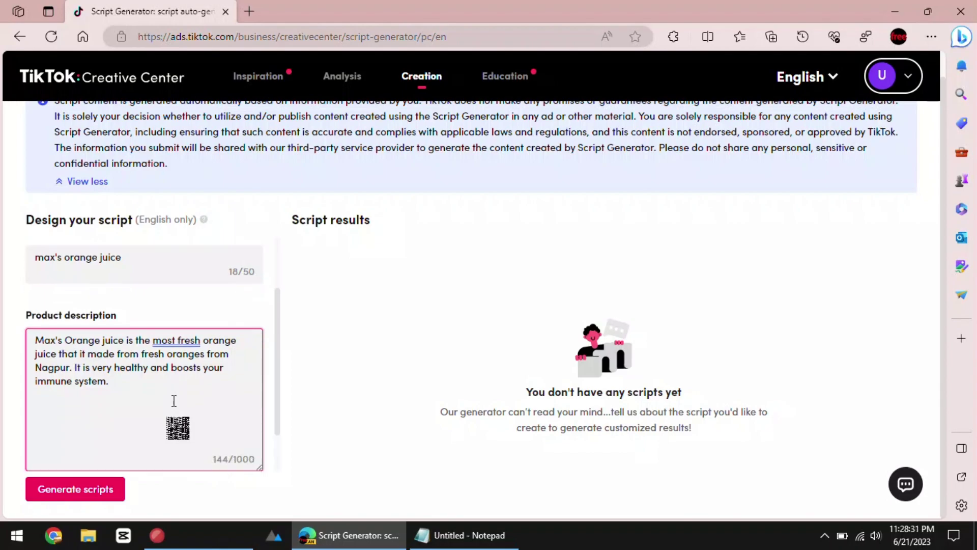
scroll(173, 401, "down", 2)
Expand the advanced settings, leaving video format on automatic selection.
left_click(84, 446)
scroll(133, 444, "down", 3)
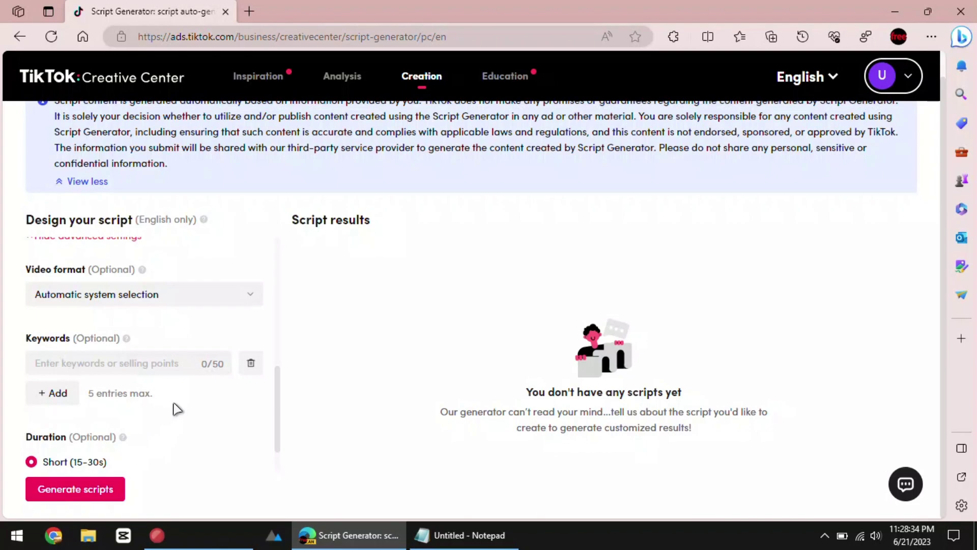
left_click(230, 295)
left_click(230, 295)
scroll(230, 295, "down", 1)
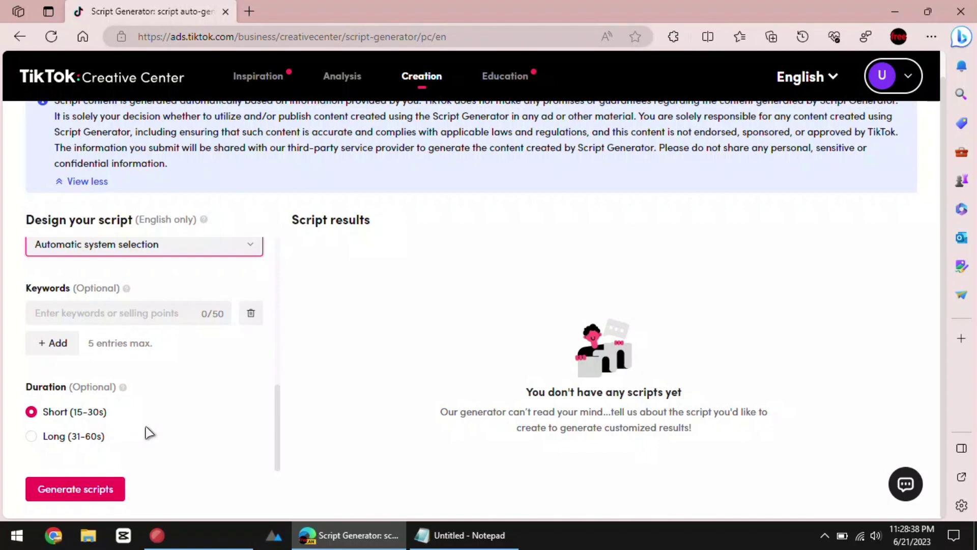
Generate the orange juice scripts and paste Script No.1 into a maximized Notepad.
left_click(123, 489)
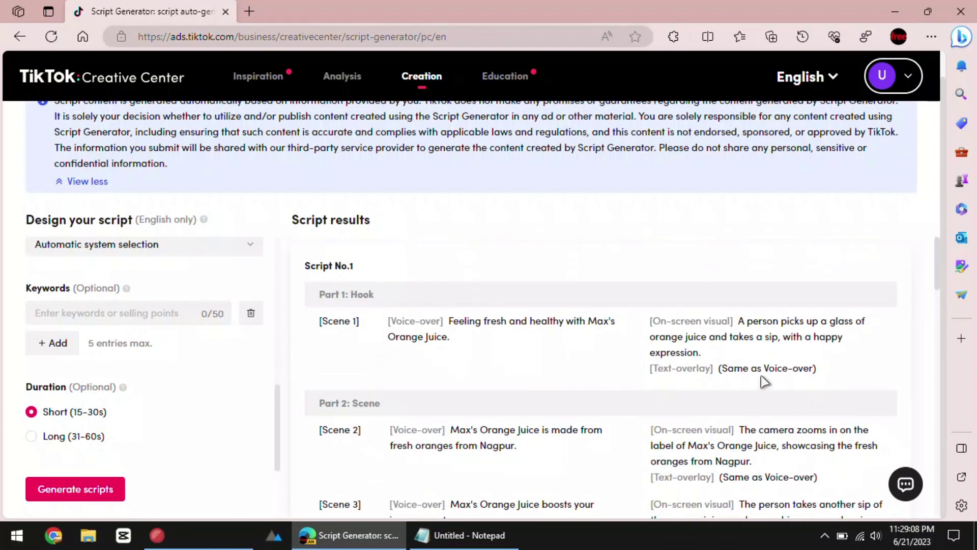
scroll(763, 380, "down", 3)
scroll(577, 260, "down", 3)
scroll(576, 256, "down", 5)
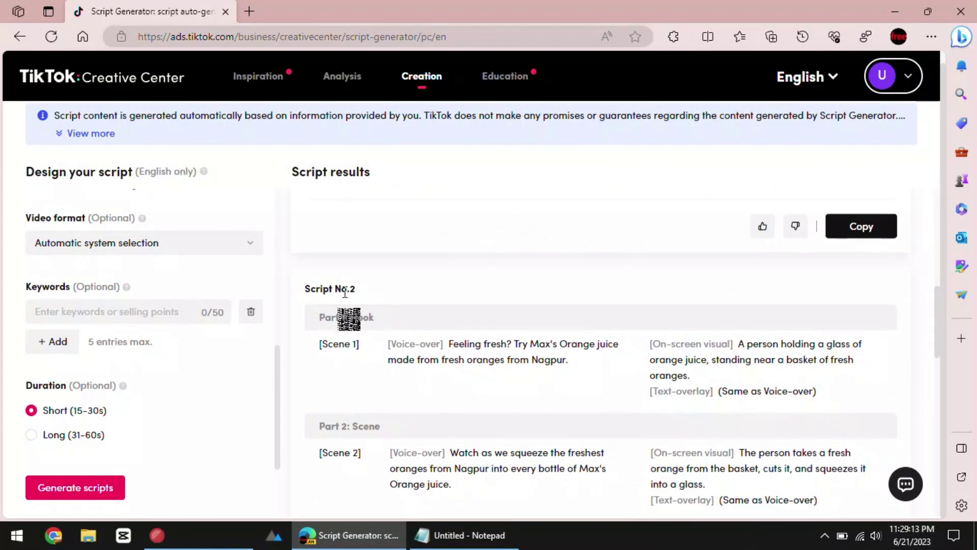
left_click_drag(306, 286, 405, 287)
scroll(410, 286, "down", 5)
scroll(409, 290, "up", 5)
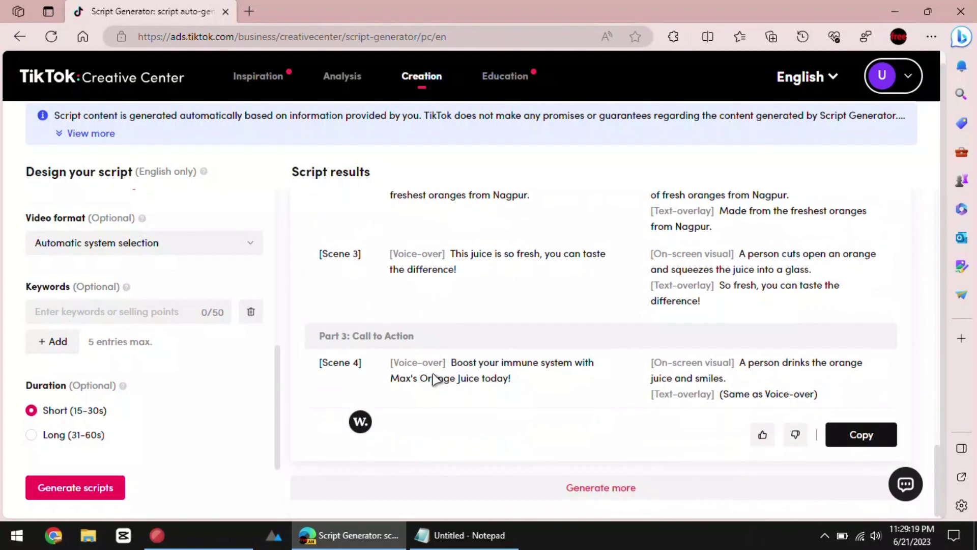
scroll(458, 382, "up", 5)
scroll(704, 330, "down", 2)
left_click(861, 389)
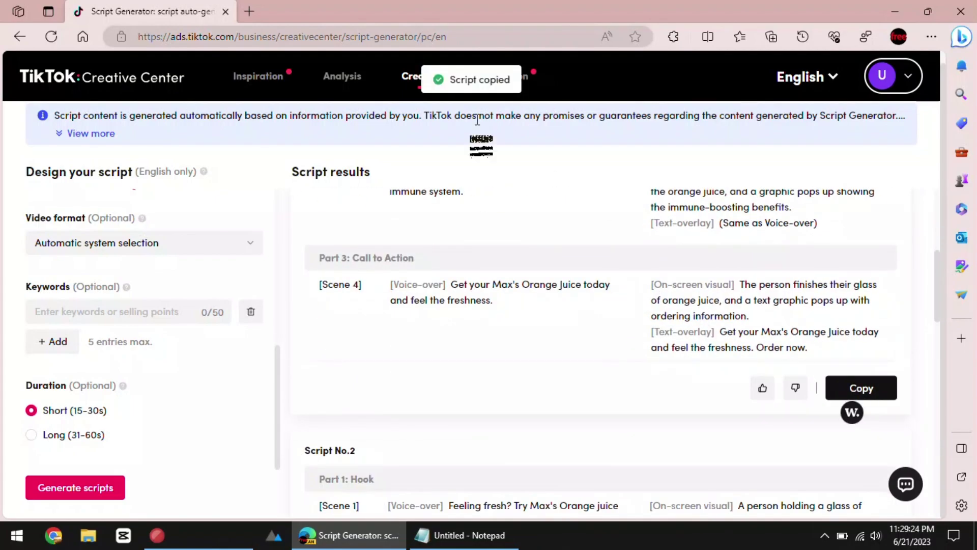
left_click(462, 534)
key("ctrl+v")
scroll(259, 210, "up", 3)
left_click(717, 73)
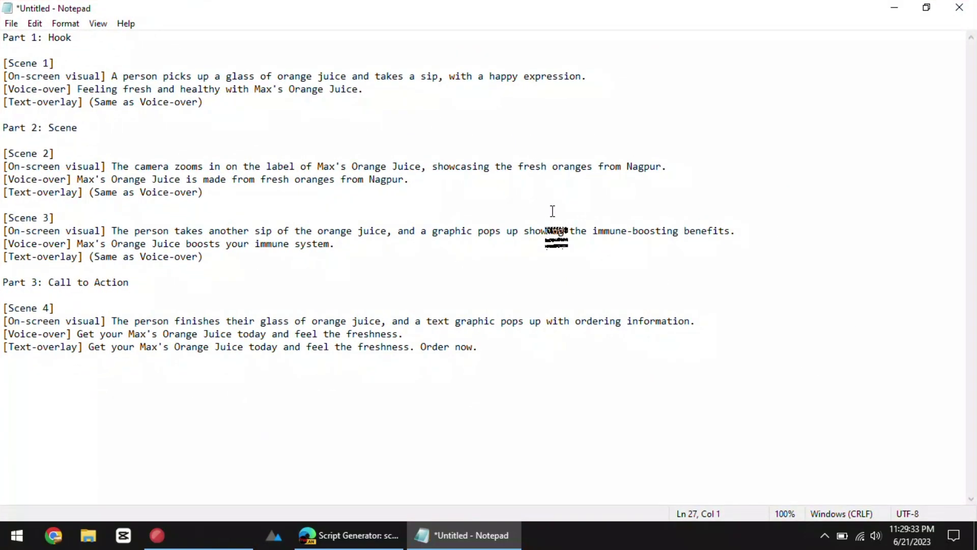
left_click(351, 534)
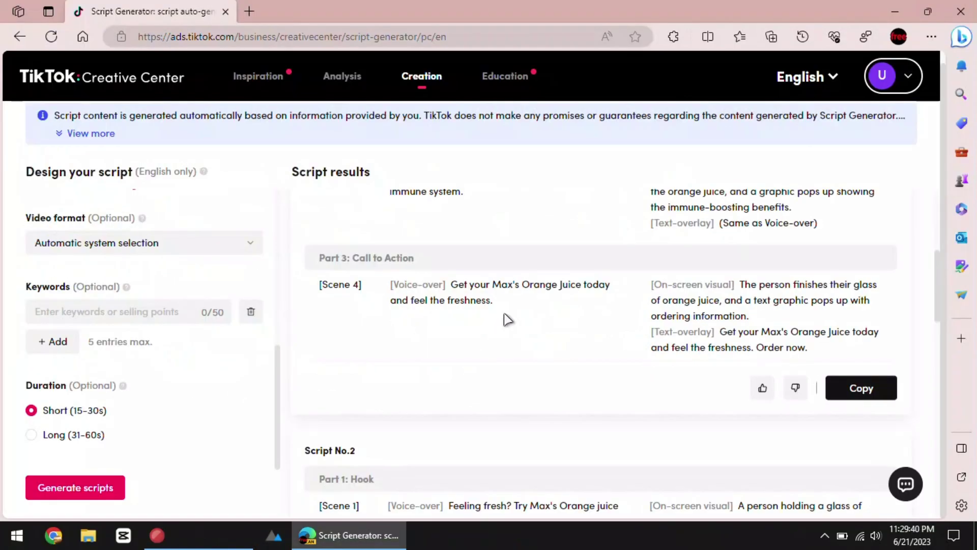
scroll(504, 321, "up", 5)
scroll(504, 321, "up", 2)
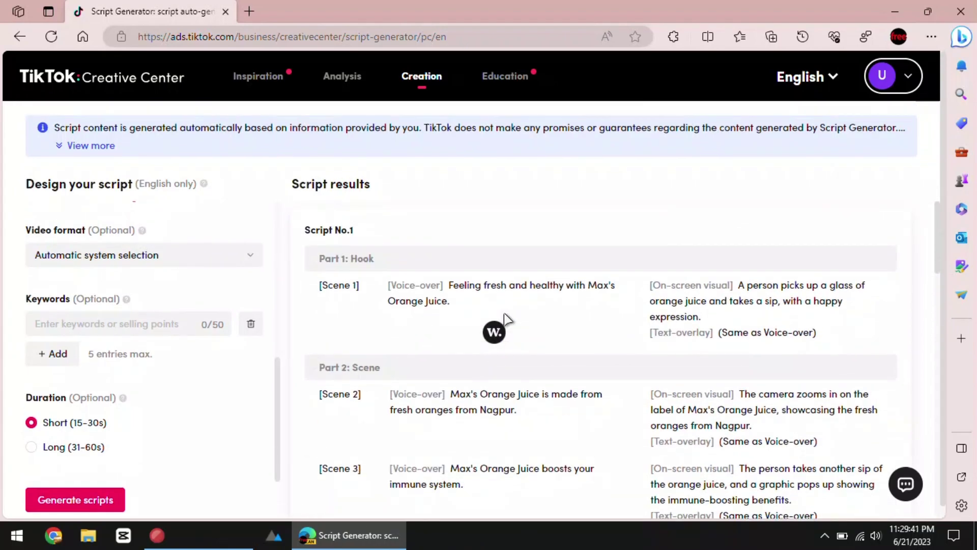
scroll(504, 319, "down", 5)
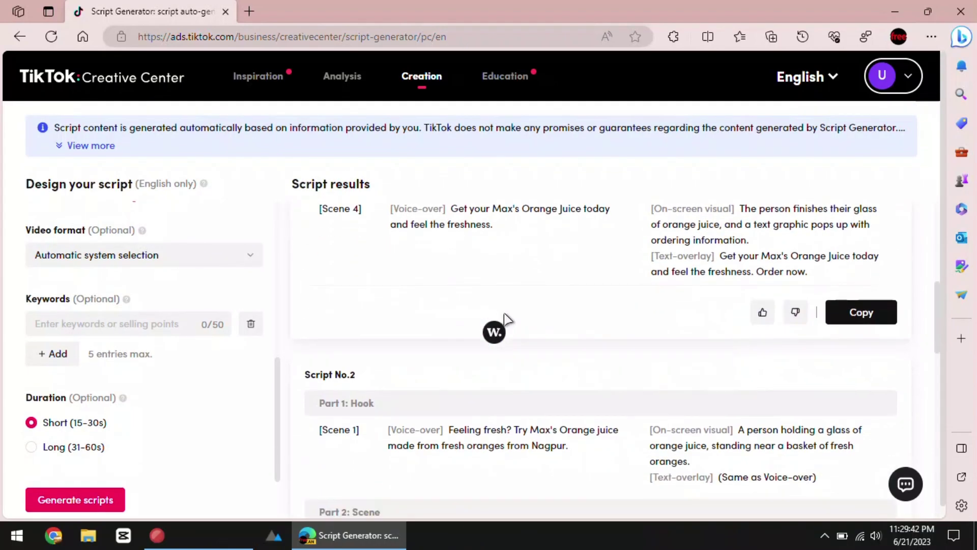
scroll(504, 319, "down", 5)
scroll(504, 319, "down", 4)
scroll(504, 319, "down", 5)
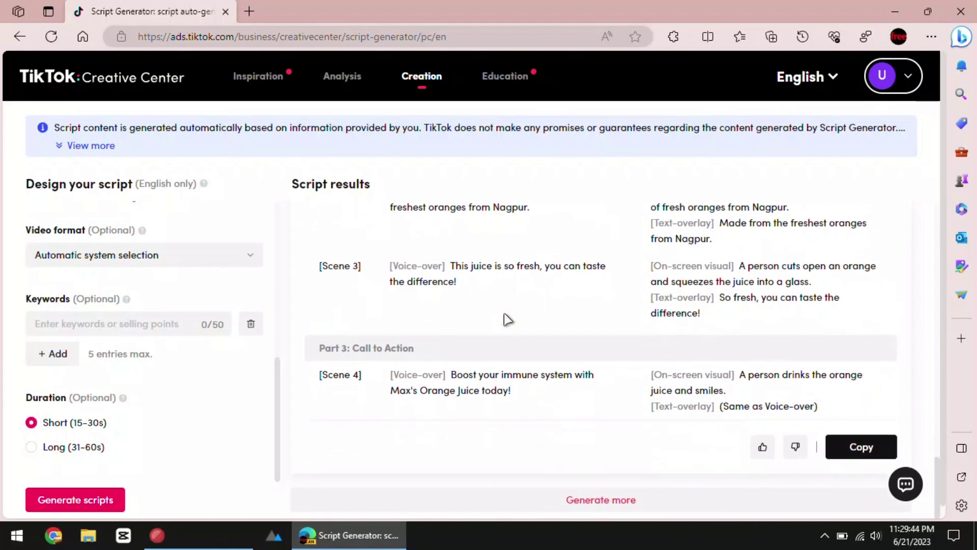
scroll(504, 319, "down", 2)
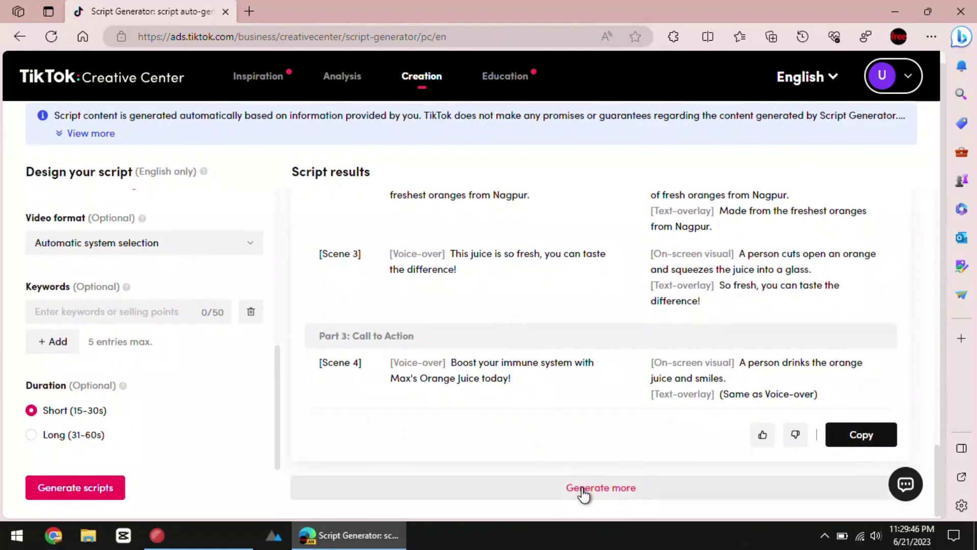
scroll(566, 391, "down", 3)
scroll(566, 392, "down", 3)
scroll(565, 391, "down", 3)
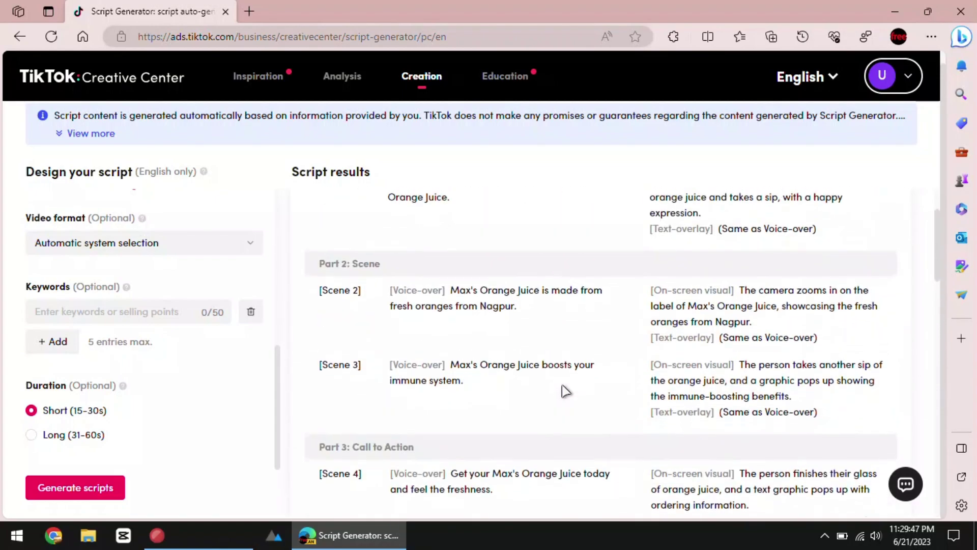
scroll(566, 392, "down", 2)
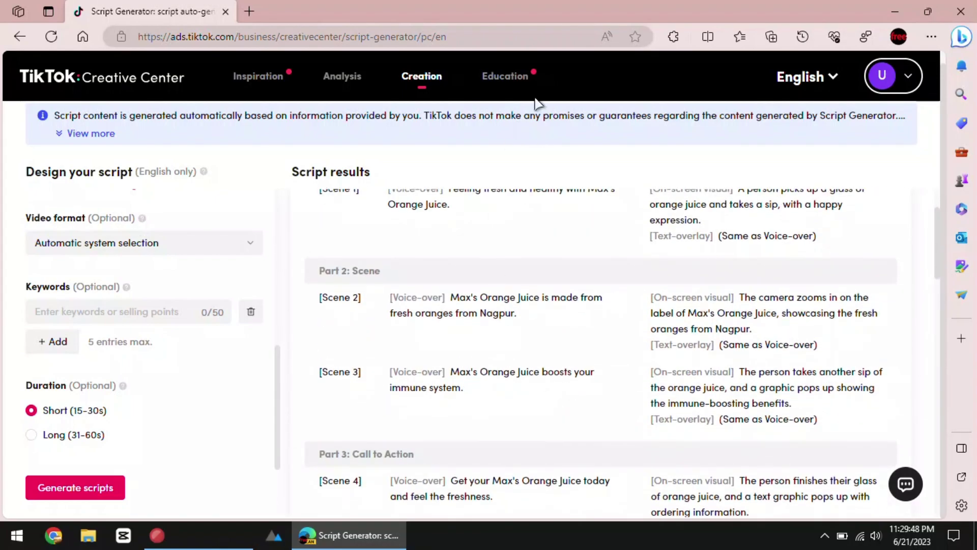